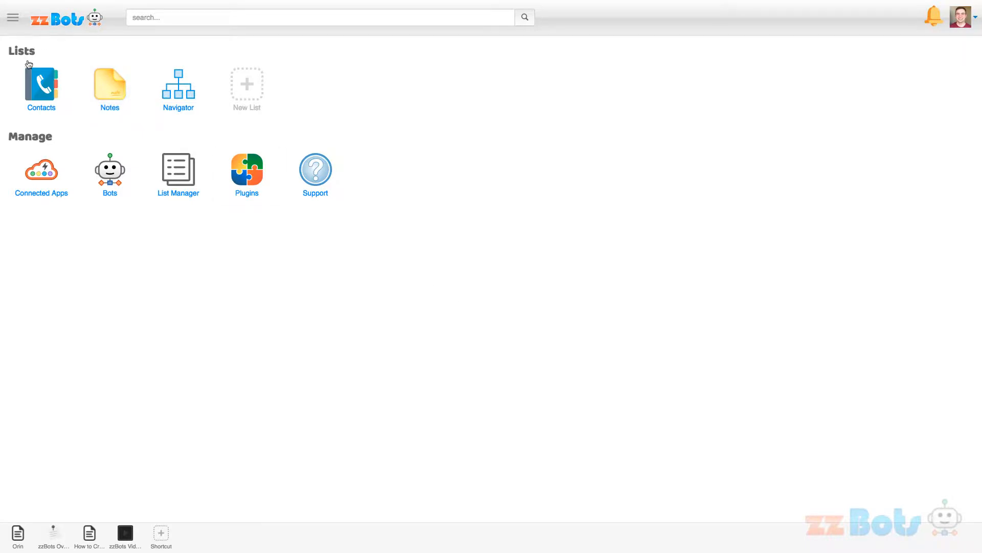
Create a new list from scratch with the list name Tasks and the singular name Task
left_click(255, 88)
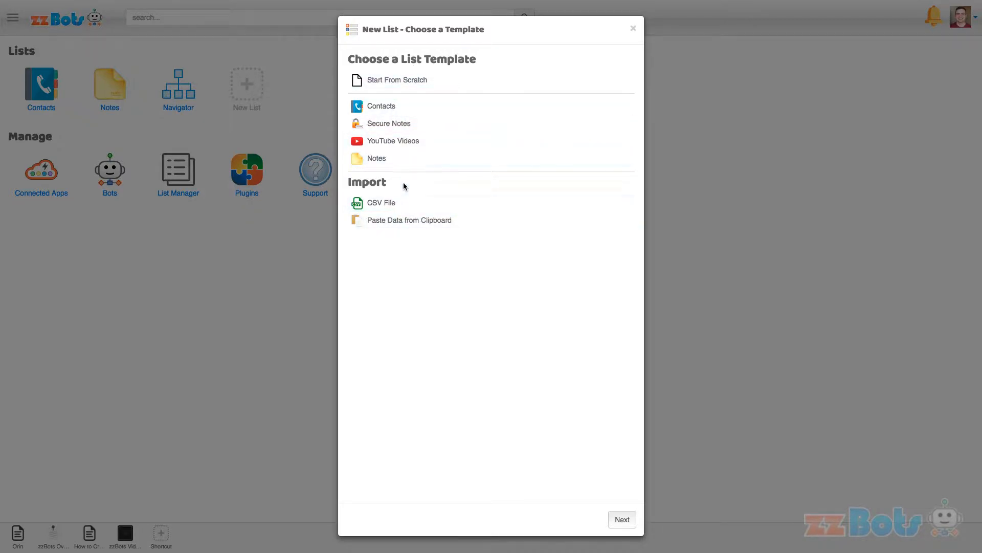
left_click(405, 81)
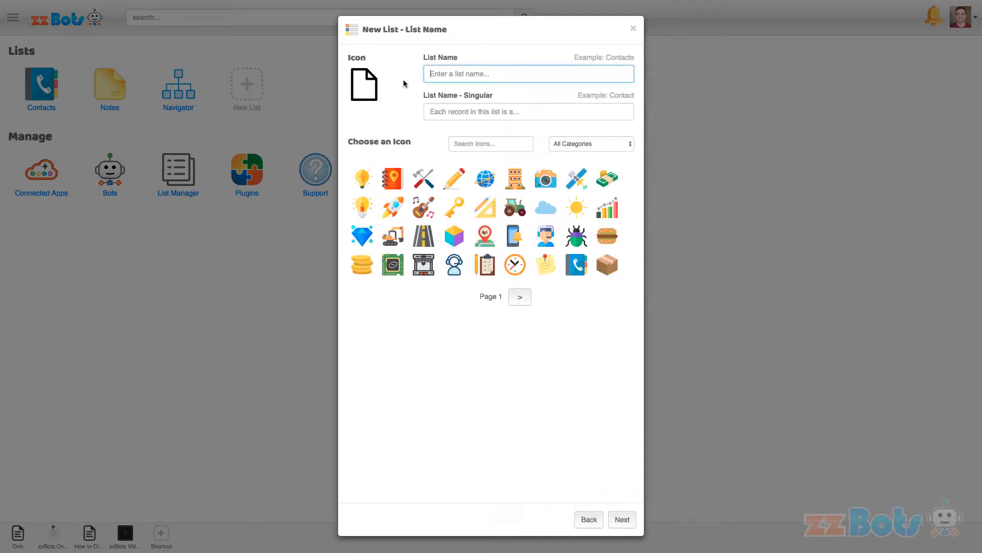
type("Tasks")
key("Tab")
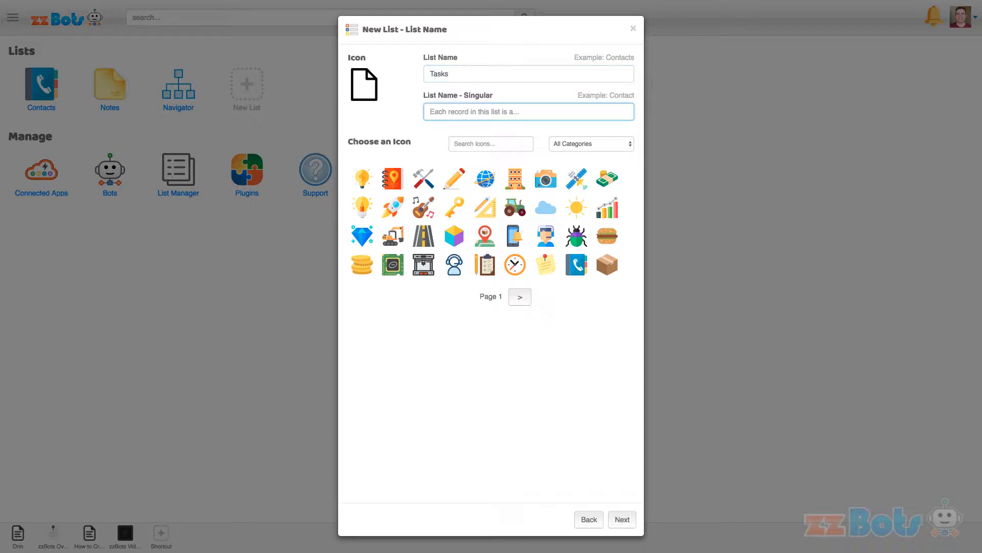
type("Task")
key("Tab")
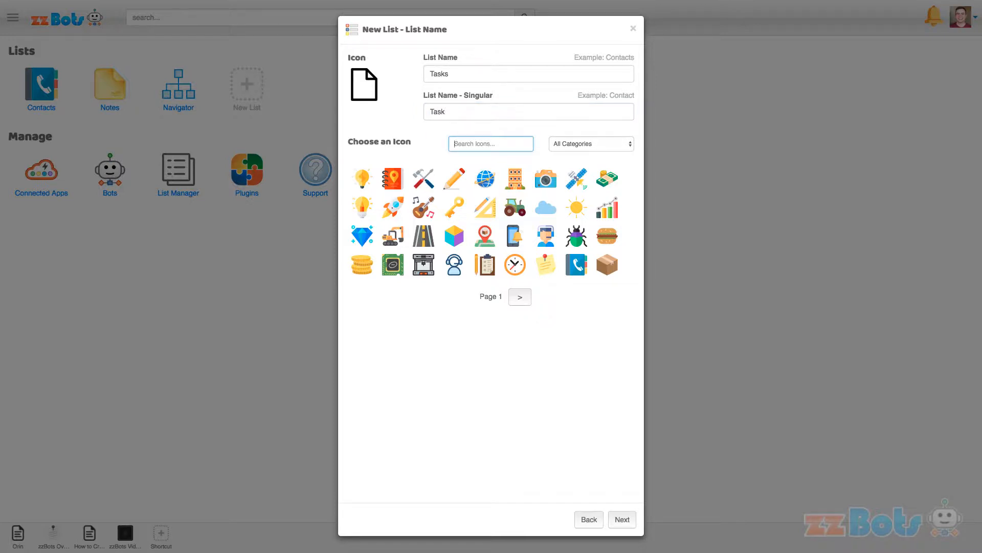
Search the icons for "task", choose the clipboard with pencil as the list icon, and proceed to the field setup
type("task")
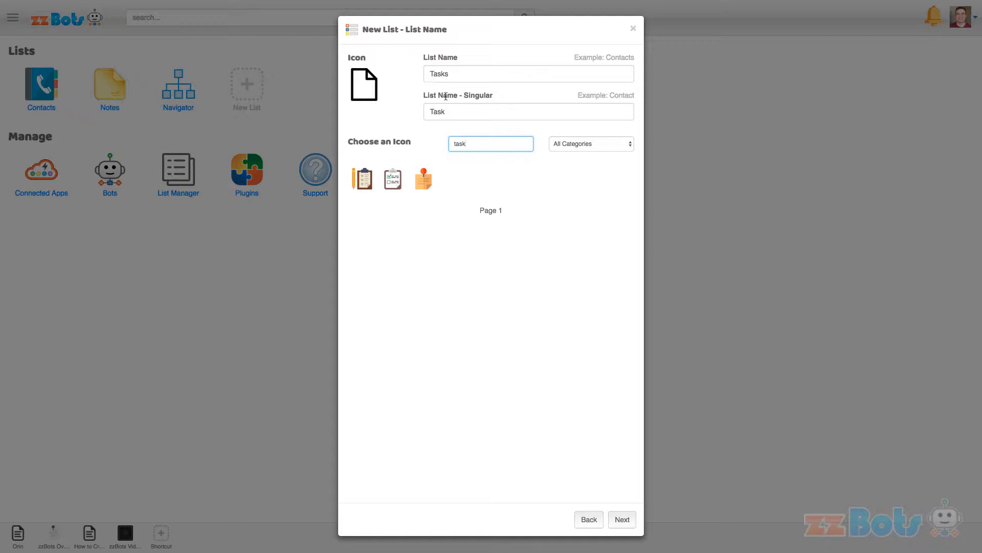
left_click(367, 185)
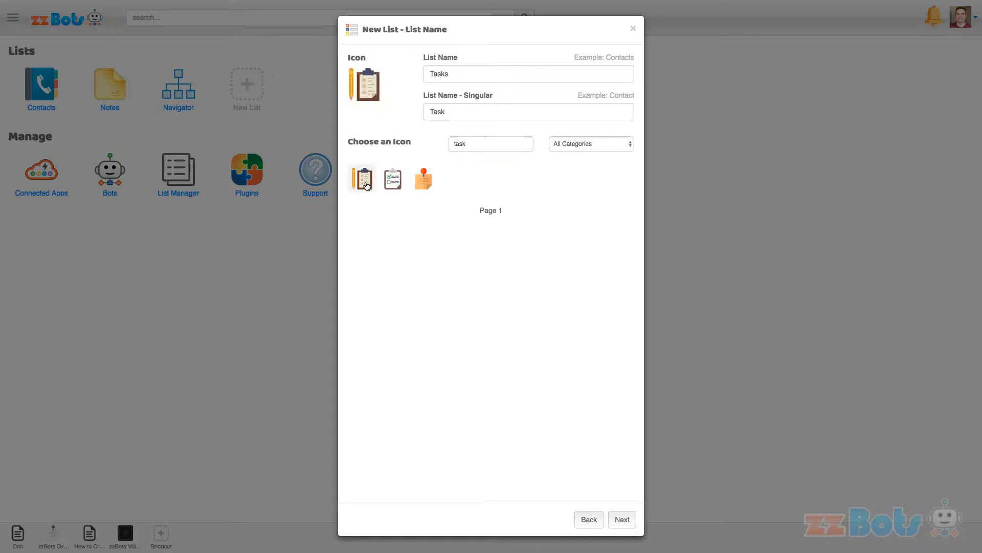
left_click(622, 519)
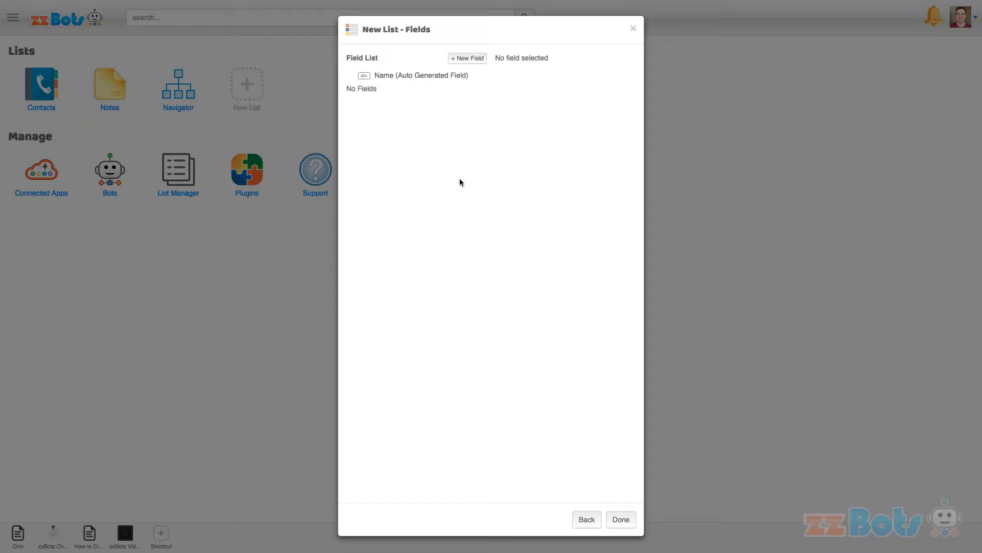
Add a field named Description and set its field type to Text (Multi Line)
left_click(478, 60)
left_click(537, 75)
triple_click(537, 74)
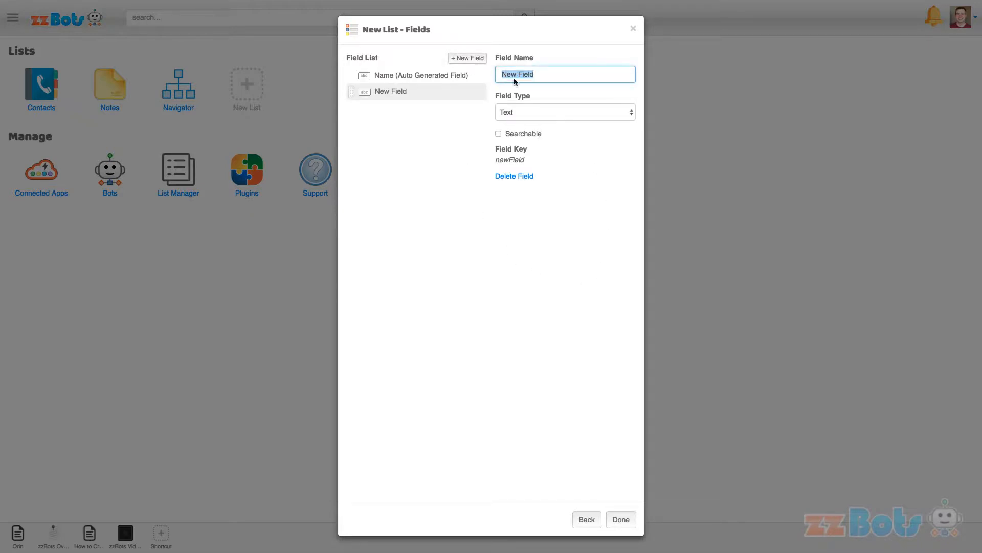
type("Description")
key("Tab")
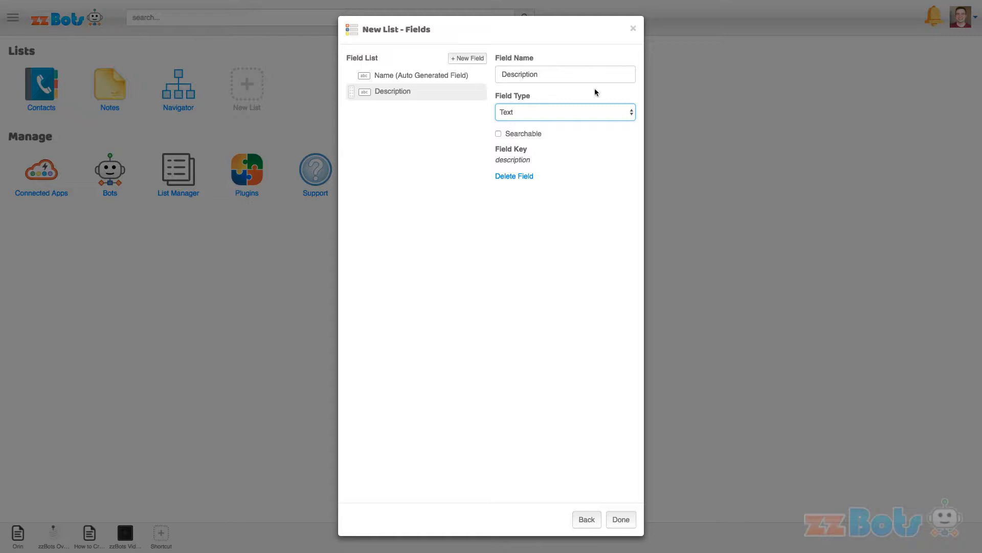
left_click(605, 112)
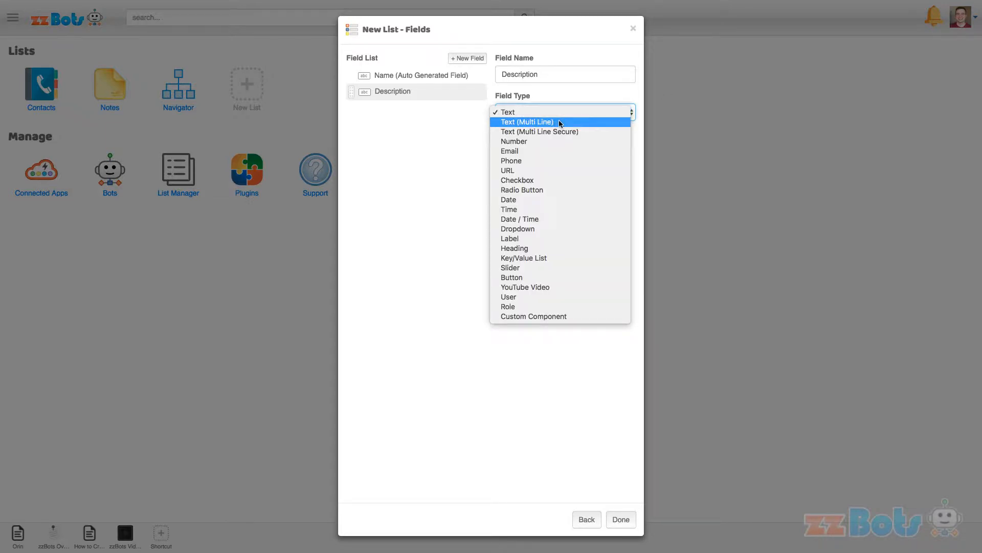
left_click(560, 122)
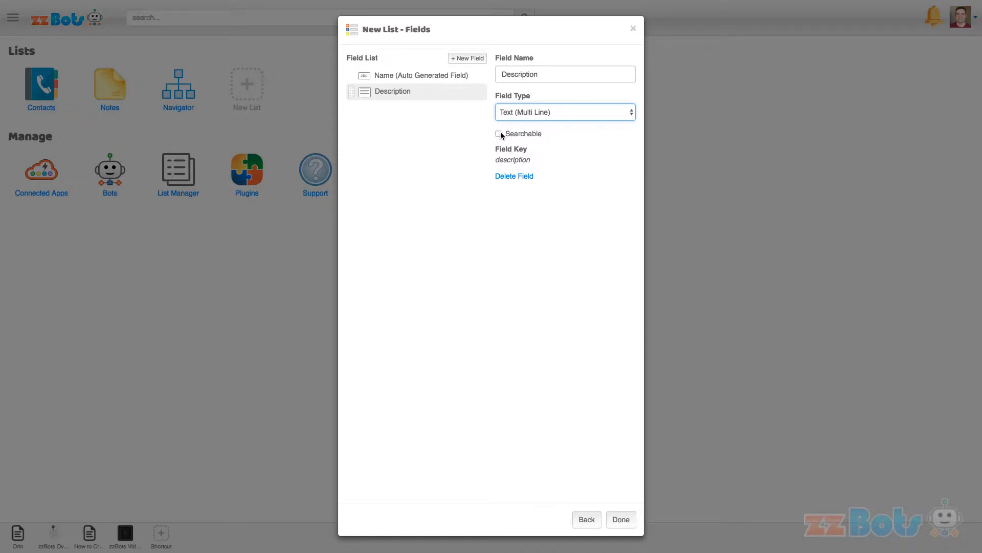
Search the whole workspace for "Video"
left_click(243, 22)
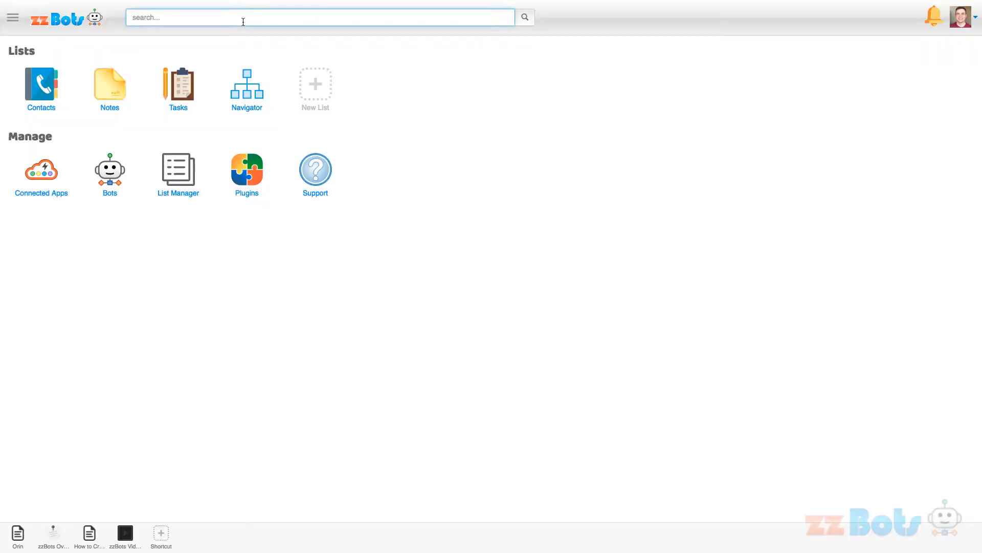
type("Video")
key("Return")
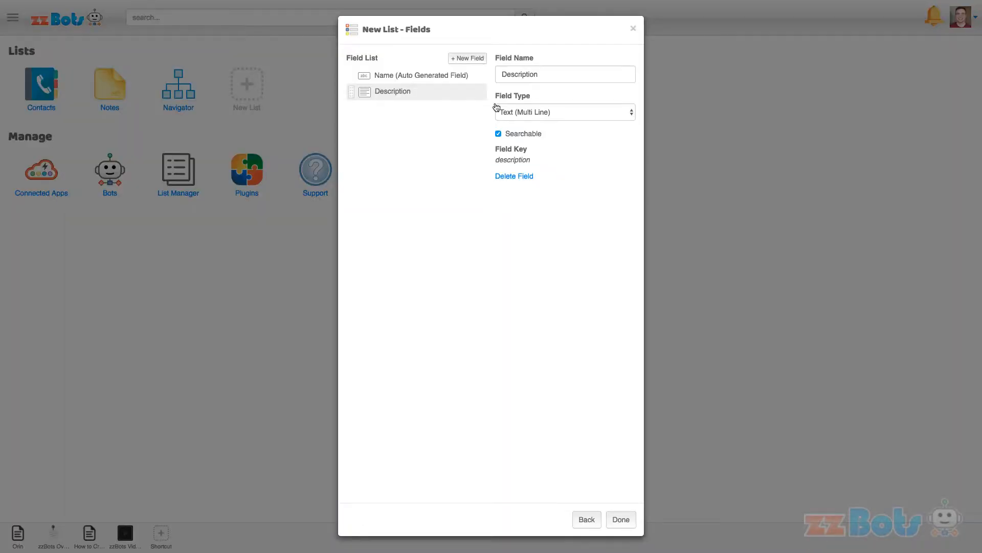
Add a field named Status and set its field type to Dropdown
left_click(460, 59)
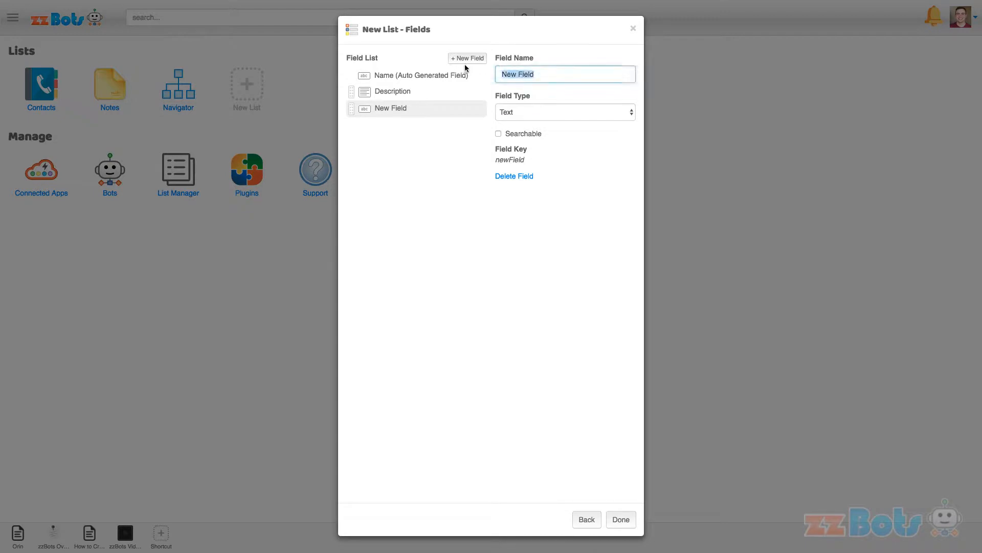
type("Status")
left_click(541, 107)
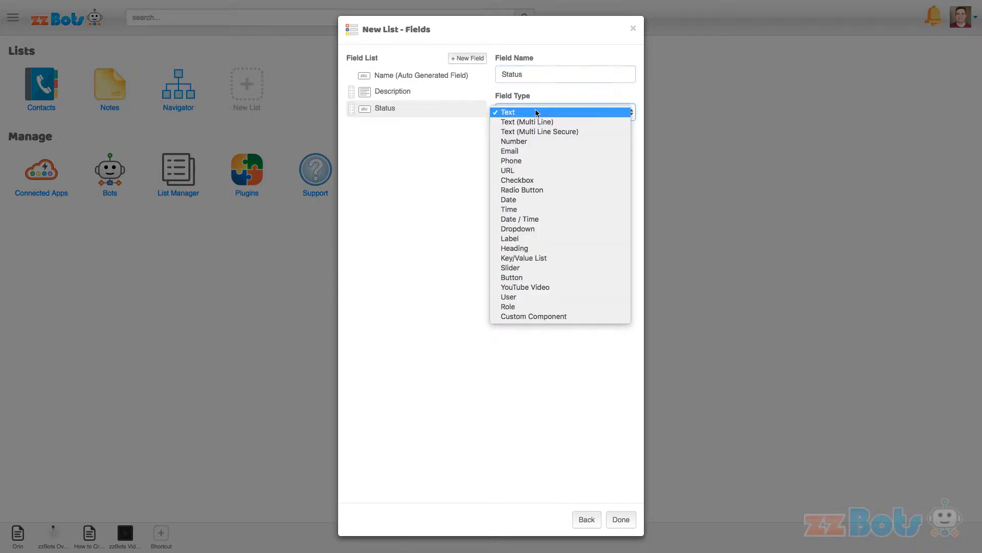
left_click(533, 227)
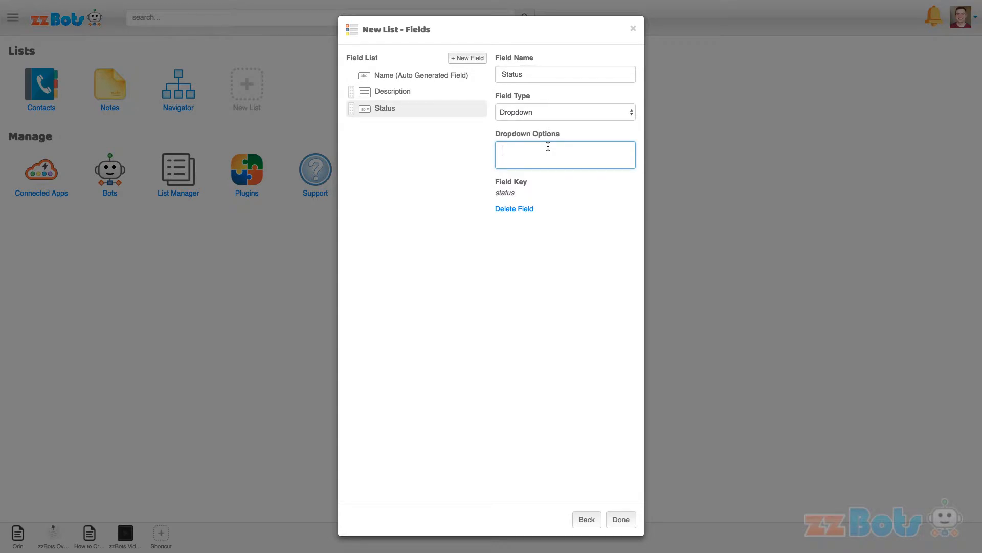
Enter Not Started, In Progress and Complete as the Status field's dropdown options, one per line
type("Not Started")
key("Return")
type("In Progress")
key("Return")
type("Compleote")
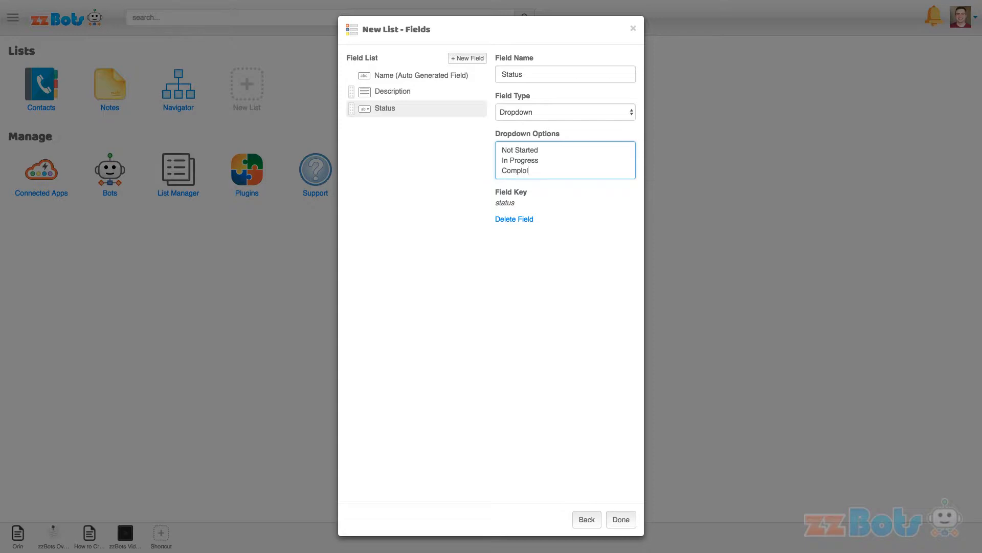
key("BackSpace")
key("BackSpace")
key("BackSpace")
type("ete")
Add a field named Assigned To with the field type User and finish creating the list
left_click(460, 61)
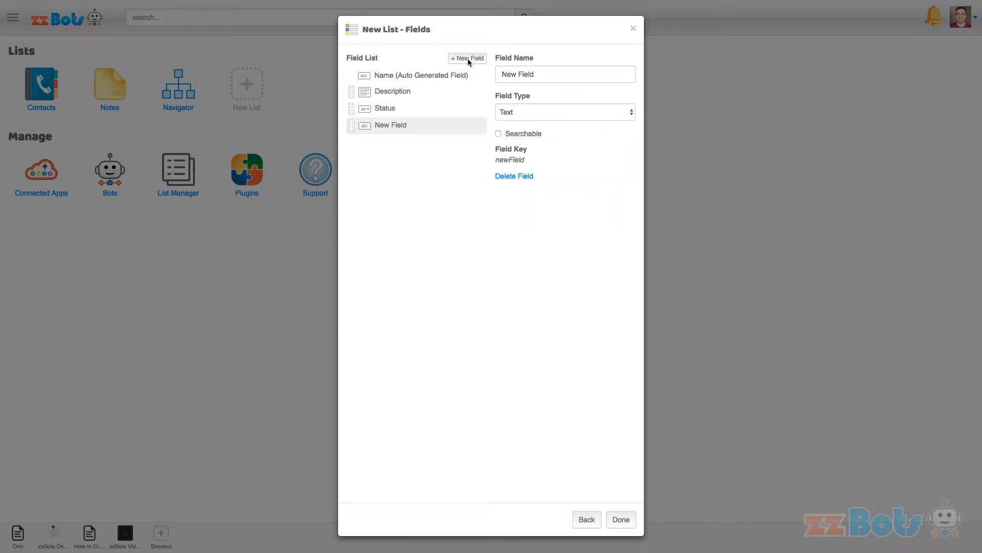
triple_click(543, 74)
type("Assi")
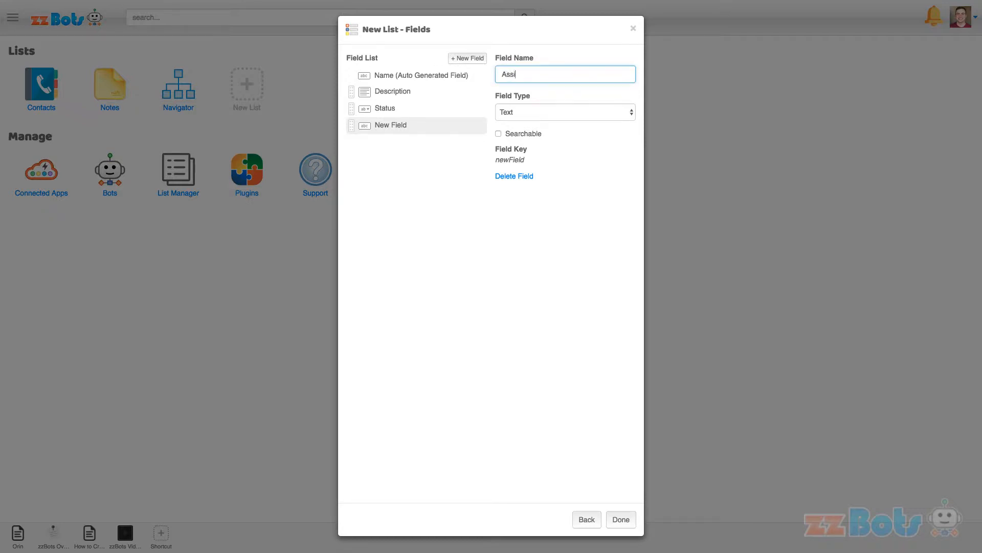
type("gned To")
left_click(508, 111)
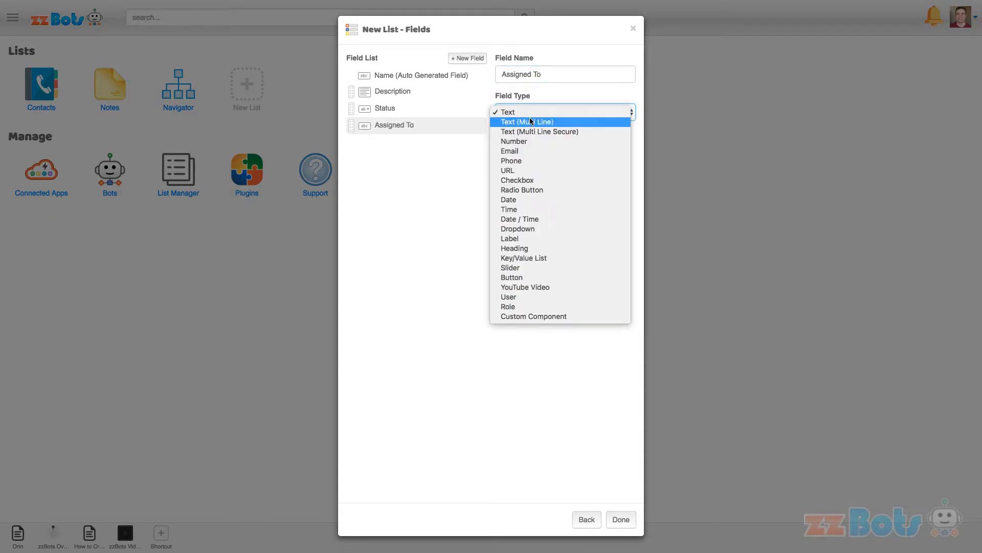
left_click(512, 296)
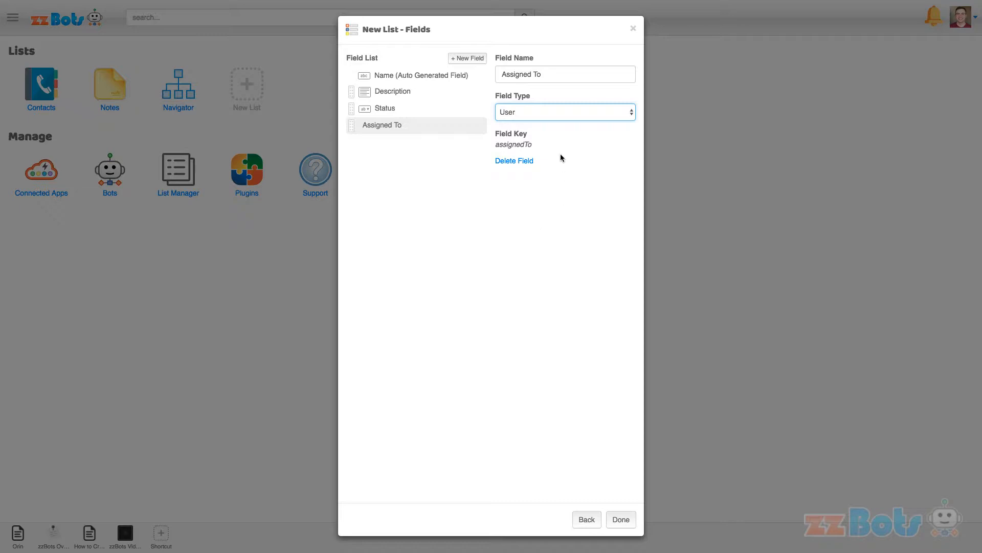
left_click(623, 520)
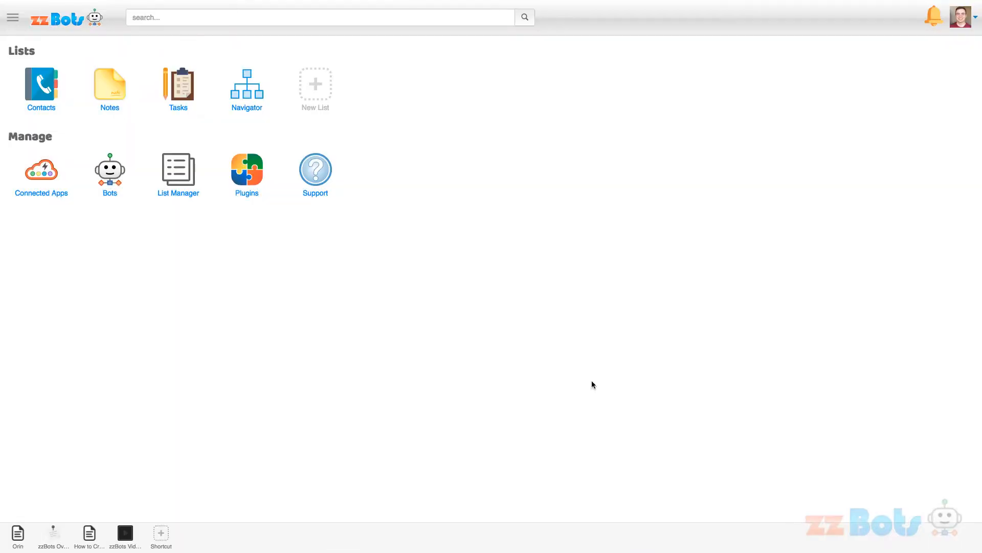
In the Tasks list, enter a new task named "Create a Video" with the description "Create a video for zzBots"
left_click(174, 79)
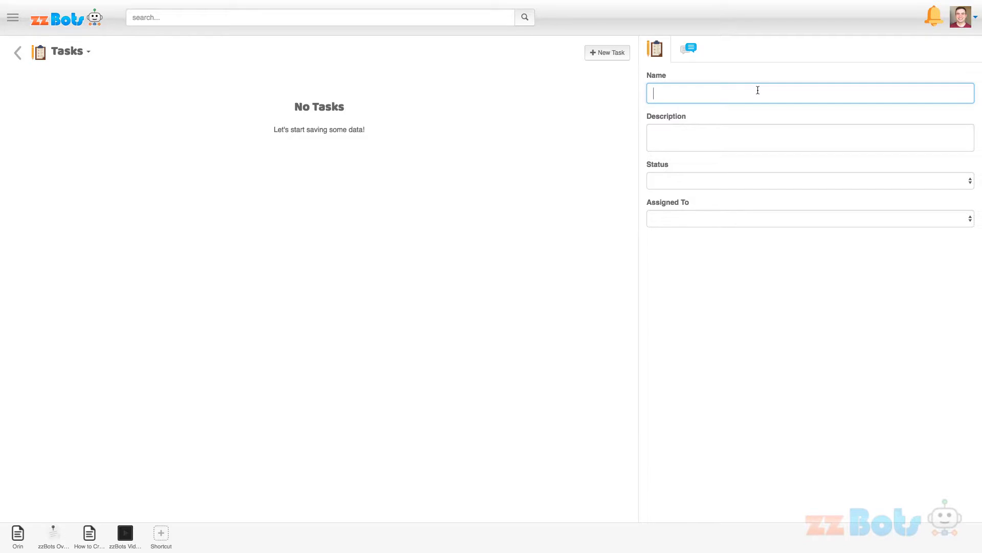
type("Creat a")
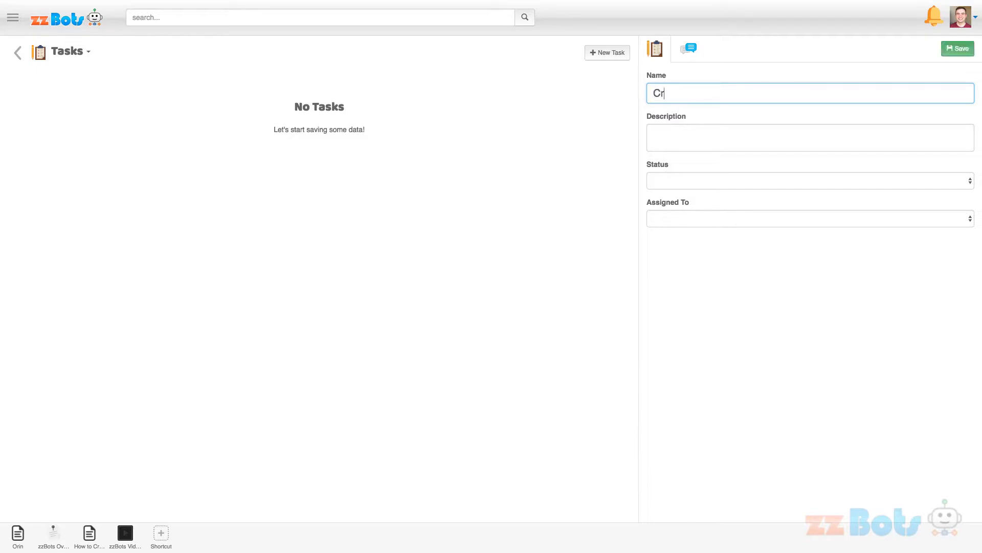
key("BackSpace")
key("BackSpace")
type("e a Video")
left_click(705, 135)
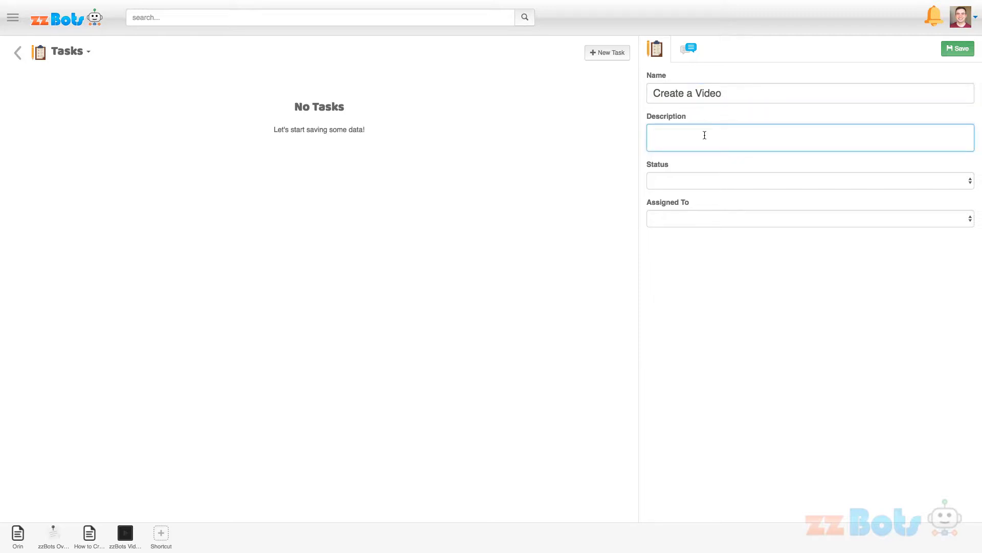
type("Create a video for zzBots")
key("Tab")
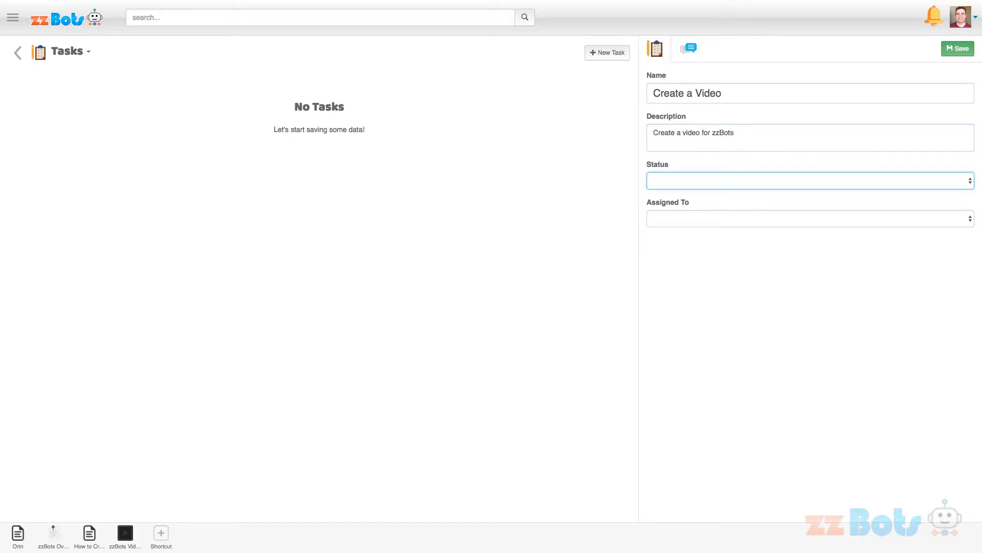
Set the task's status to In Progress, assign it to the available user, and save the task
left_click(774, 177)
left_click(705, 189)
left_click(733, 219)
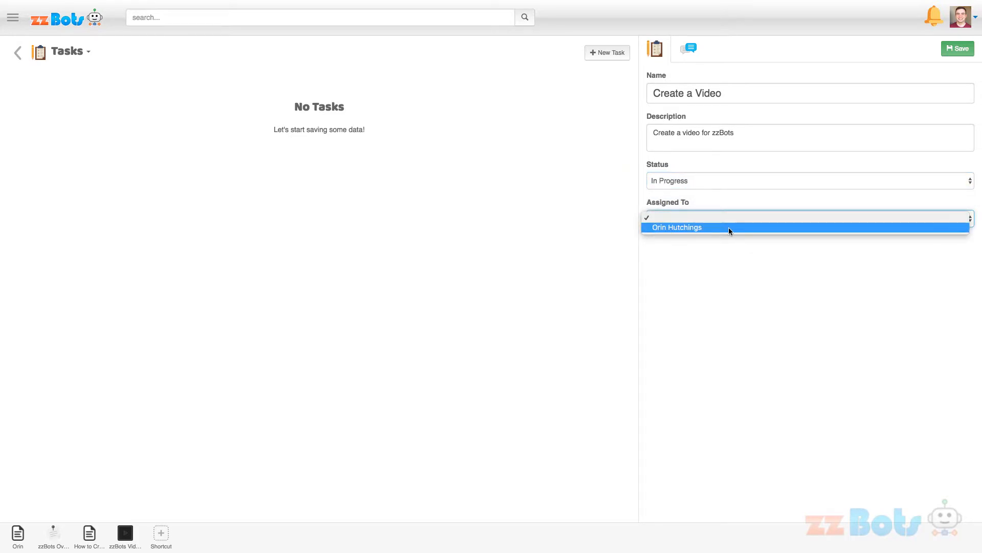
left_click(729, 227)
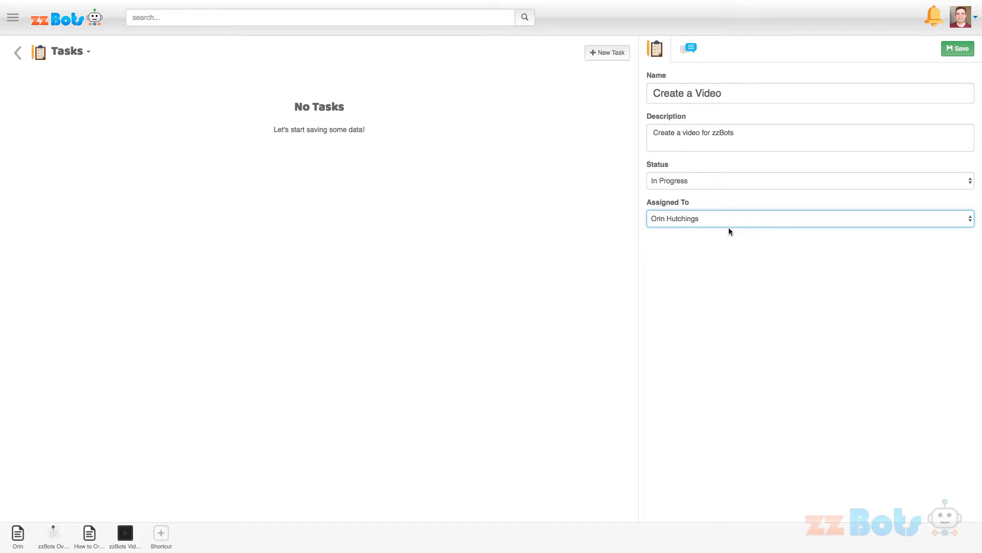
left_click(959, 50)
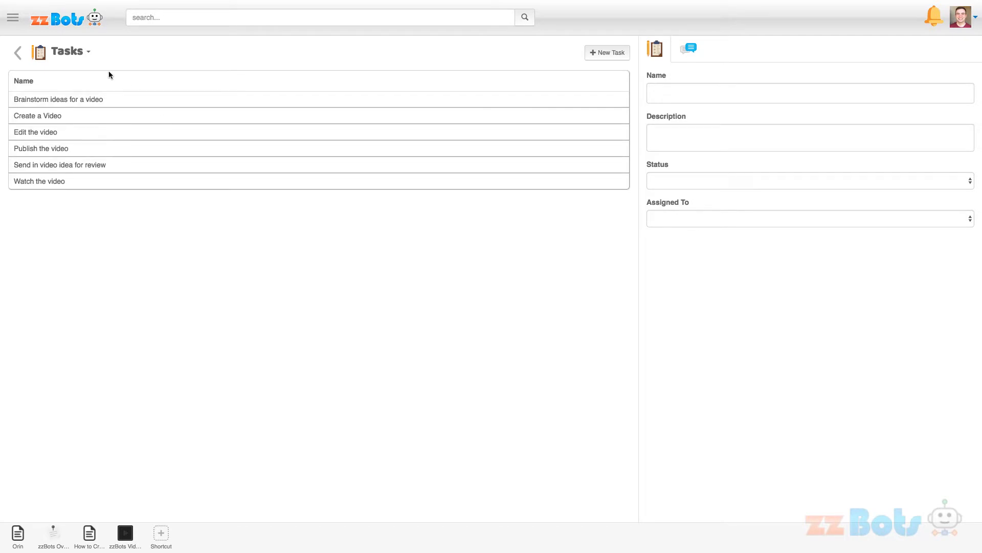
Add Status and Assigned To to the visible columns of the Tasks list and save the column settings
left_click(66, 53)
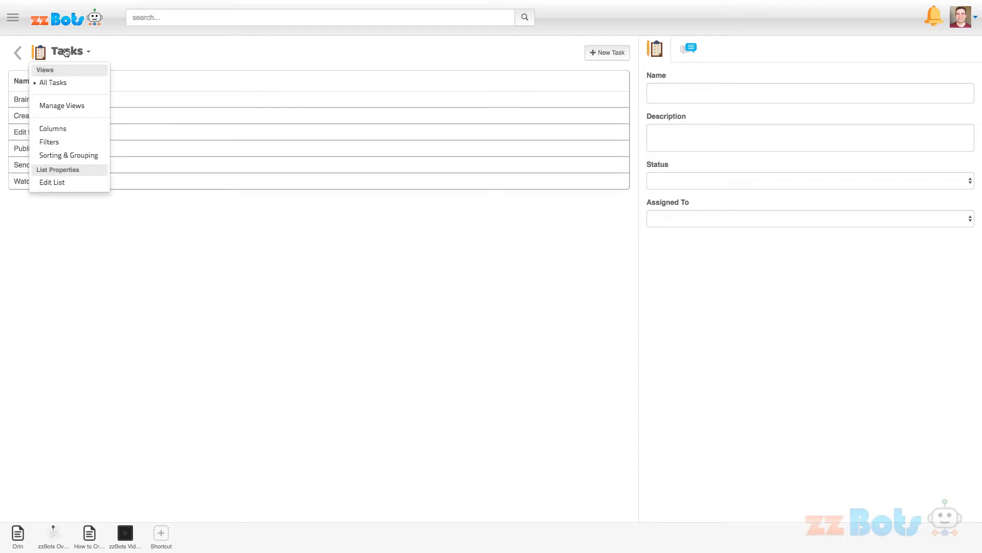
left_click(58, 129)
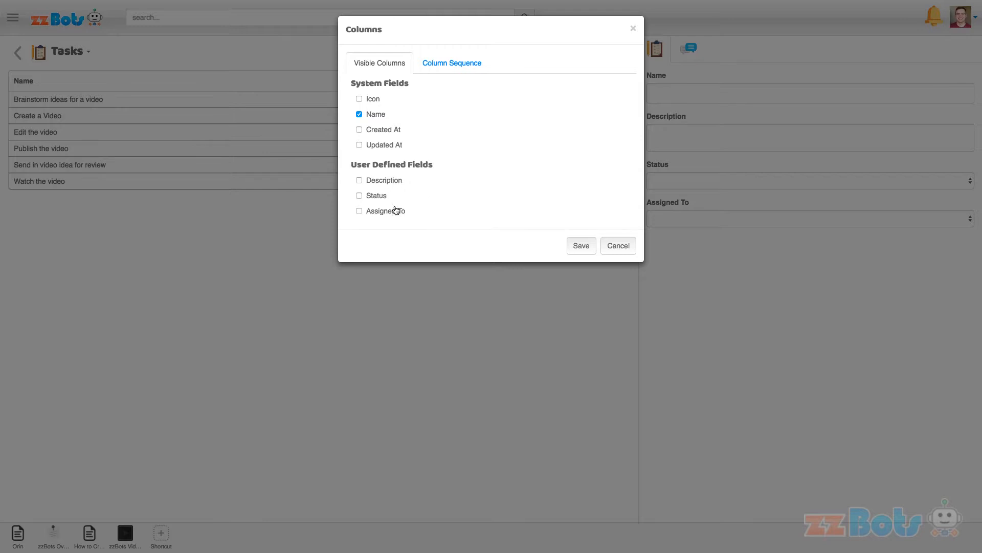
left_click(469, 72)
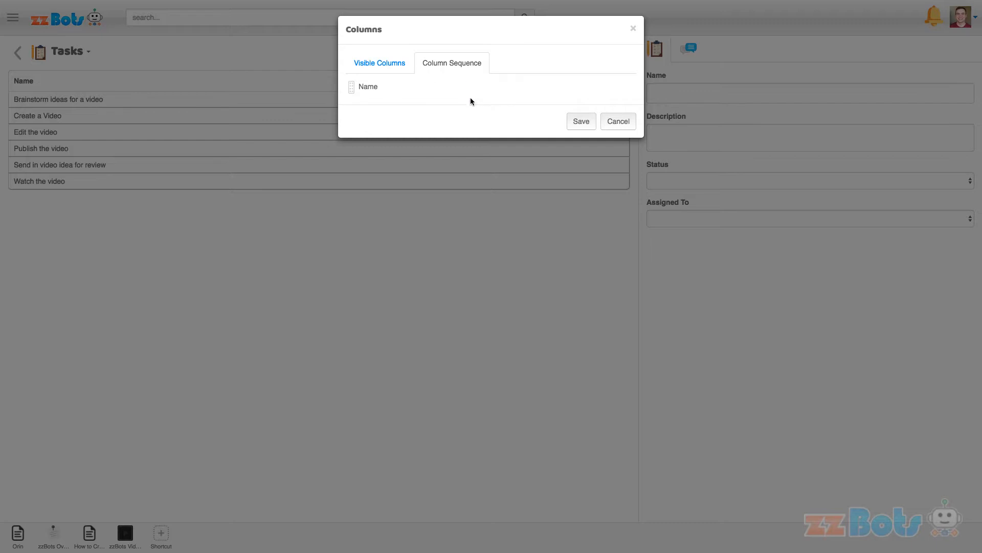
left_click(375, 64)
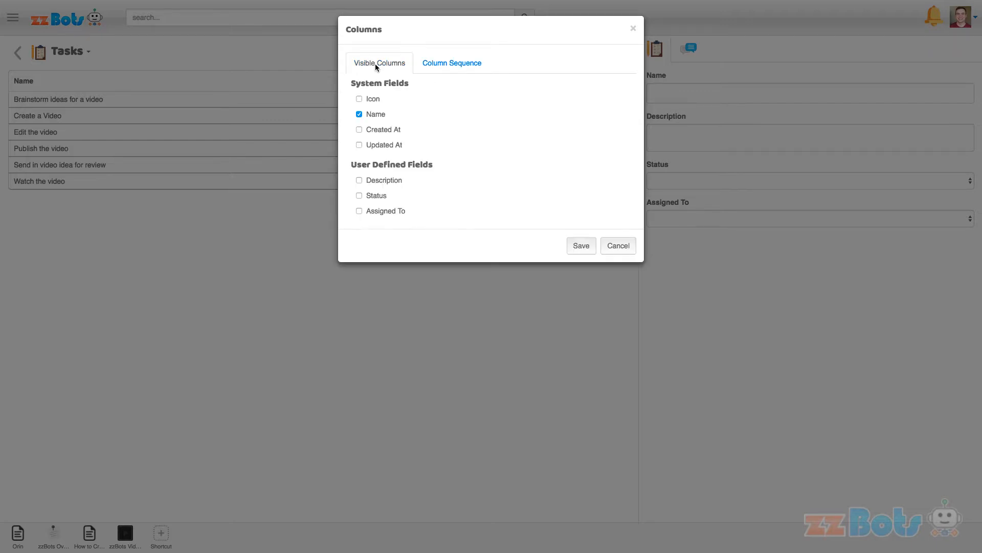
left_click(359, 195)
left_click(359, 211)
left_click(579, 245)
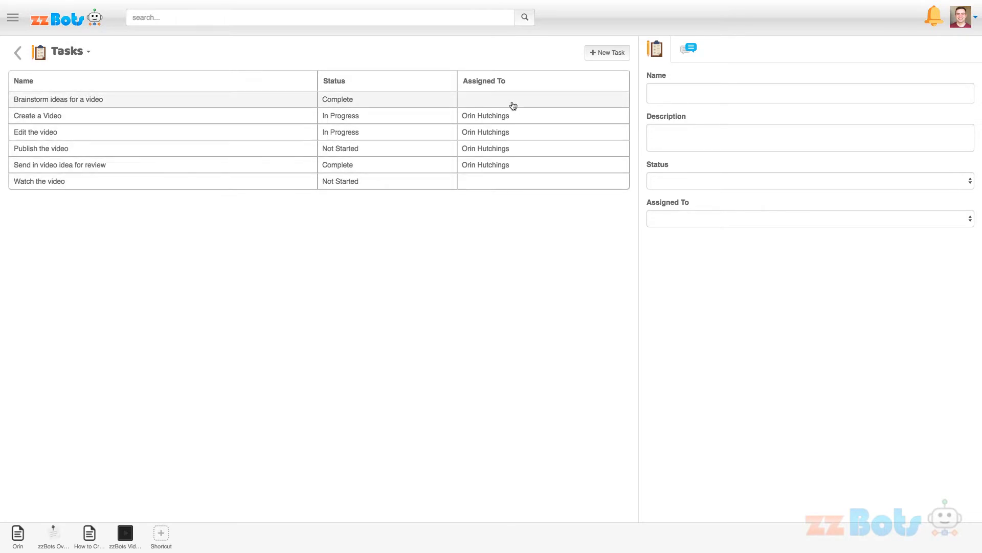
Sort the Tasks list by Status in ascending order, group it by that field, and save the setting
left_click(70, 51)
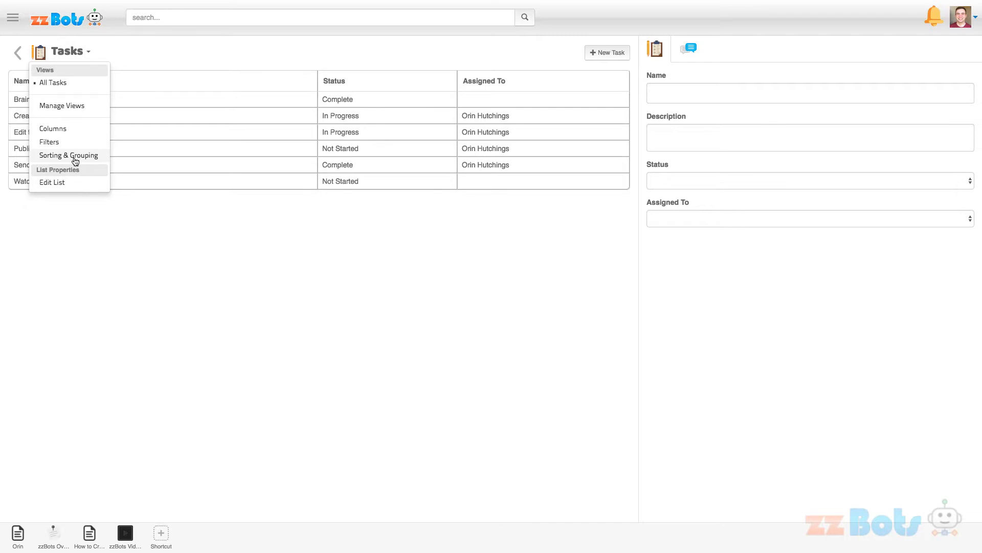
left_click(75, 160)
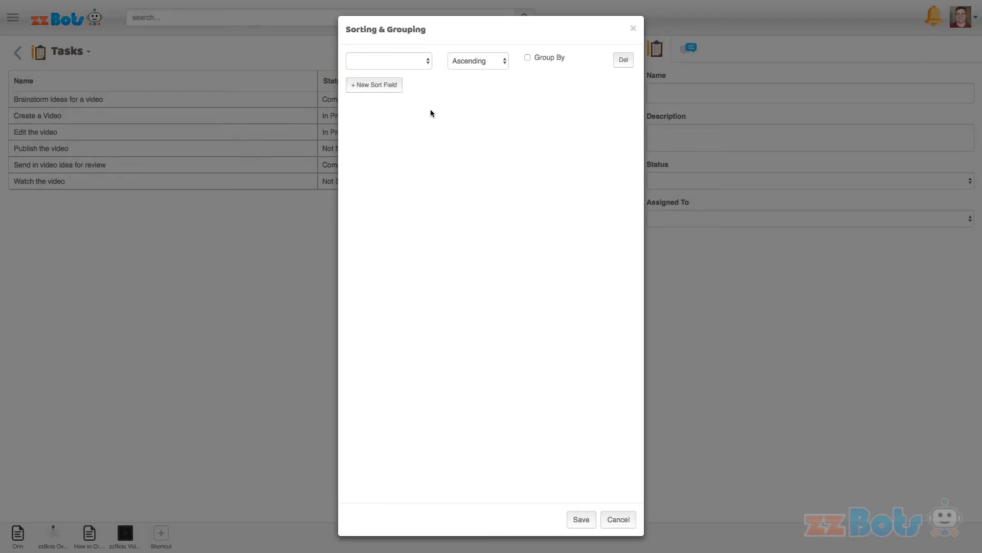
left_click(405, 63)
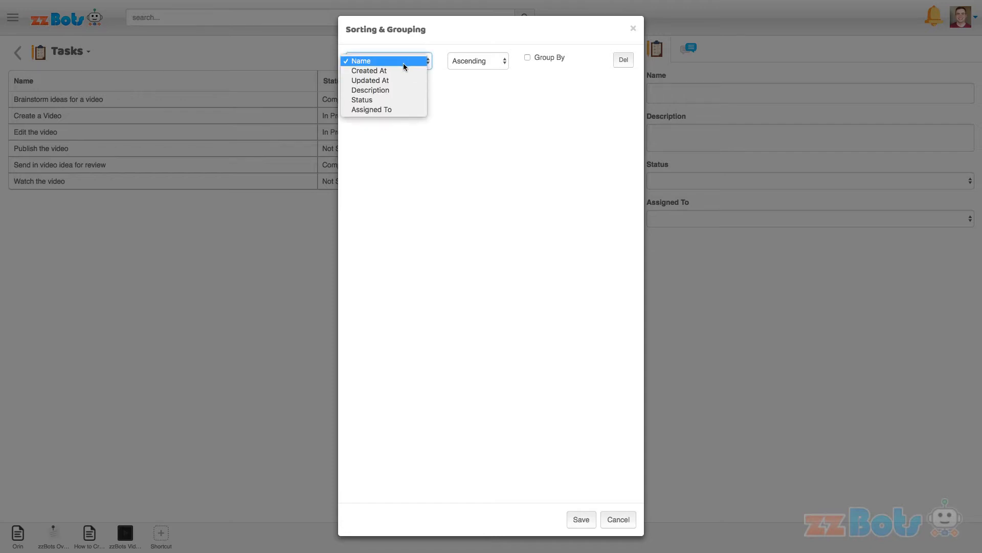
left_click(386, 100)
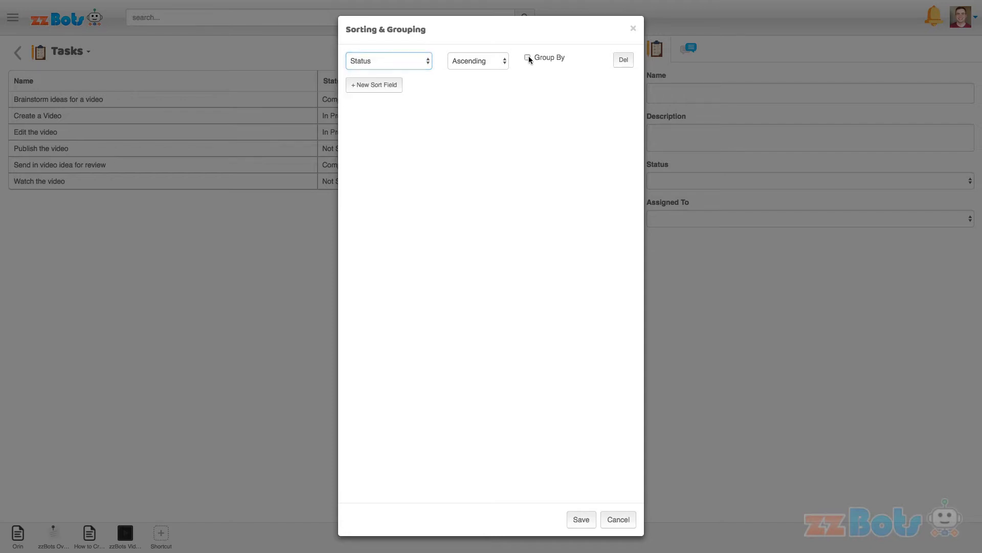
left_click(528, 58)
left_click(582, 519)
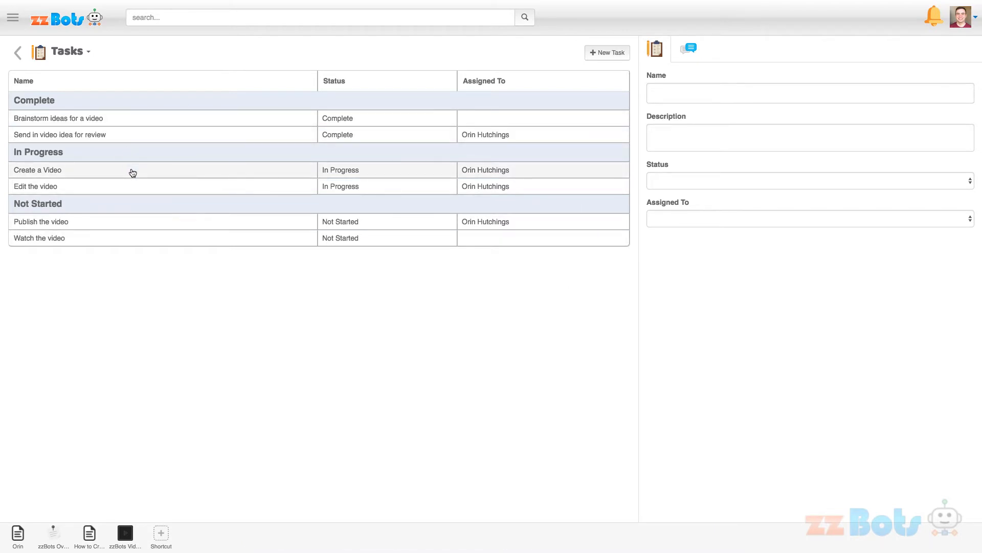
left_click(83, 51)
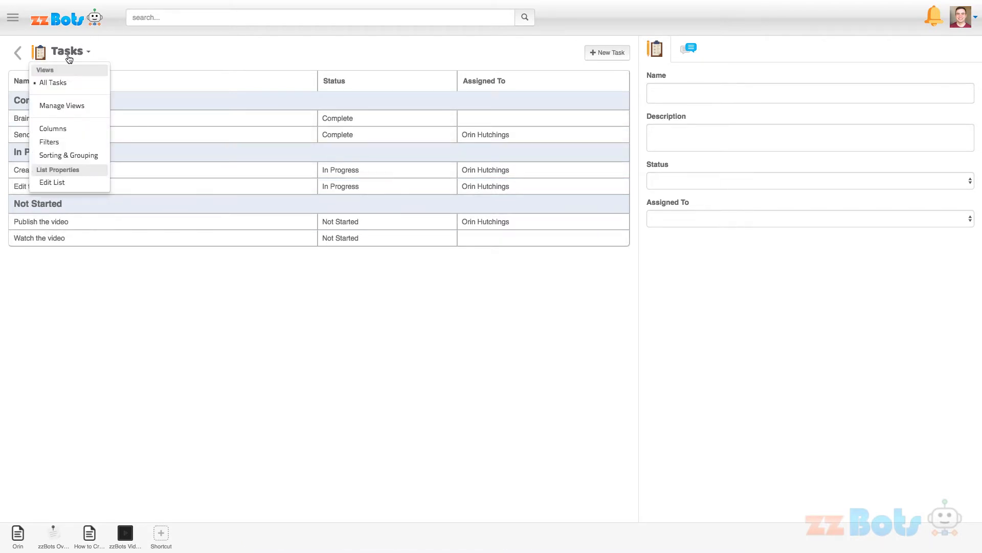
left_click(73, 107)
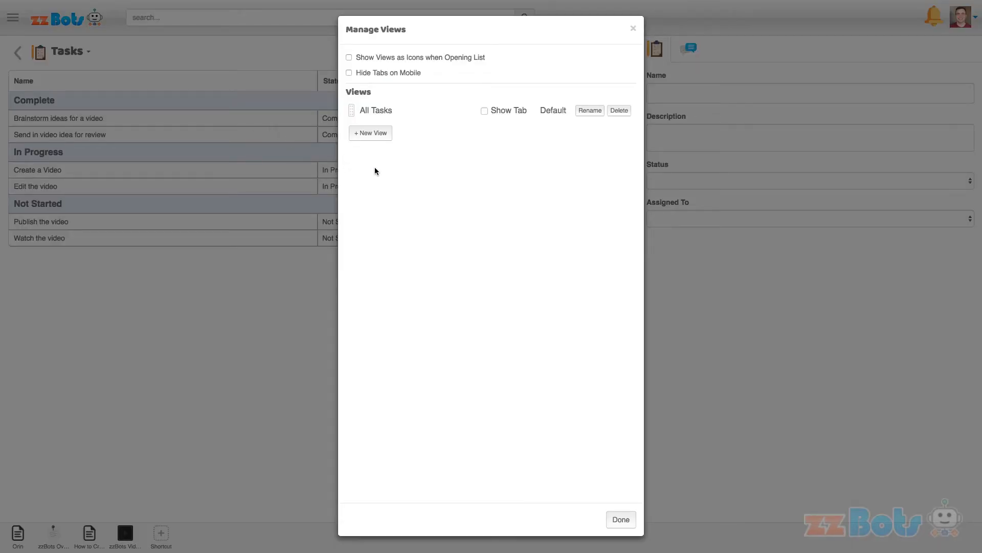
key("Escape")
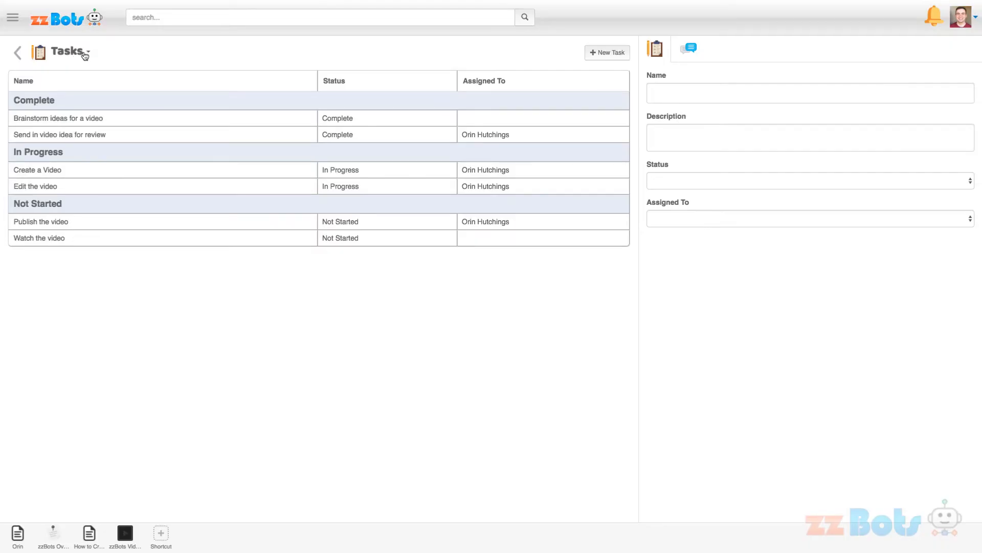
In the Tasks list's view management, show All Tasks as a tab and create views named Not Started, In Progress and Completed
left_click(85, 51)
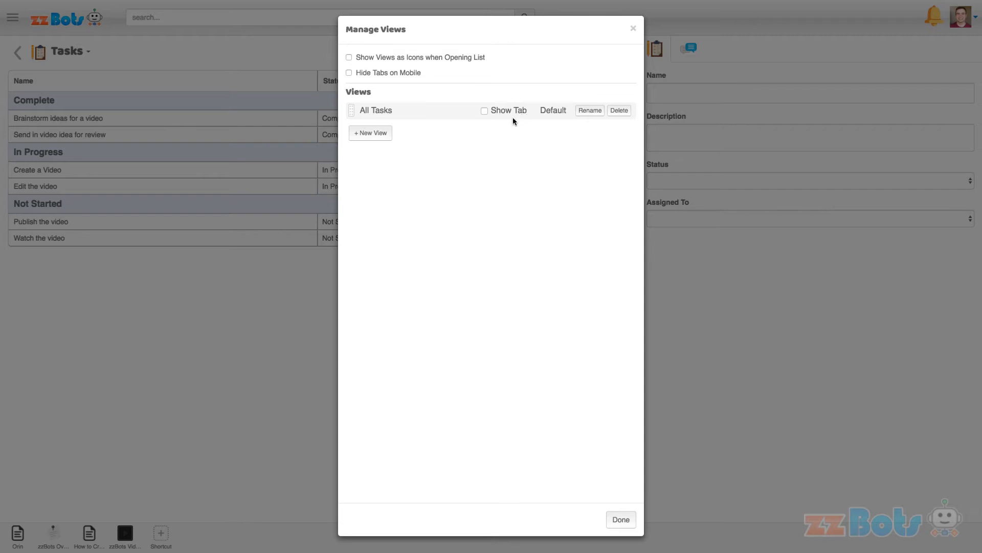
left_click(484, 111)
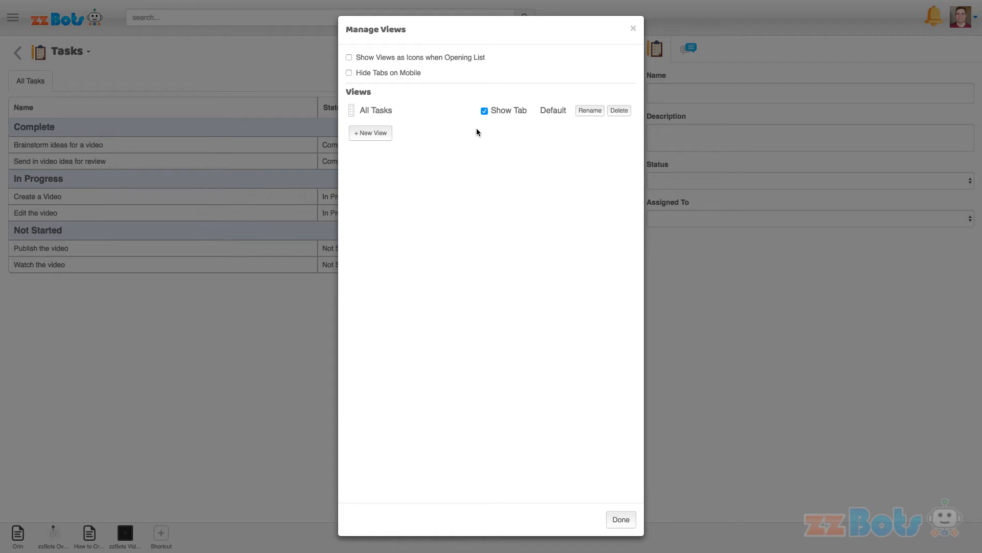
left_click(372, 134)
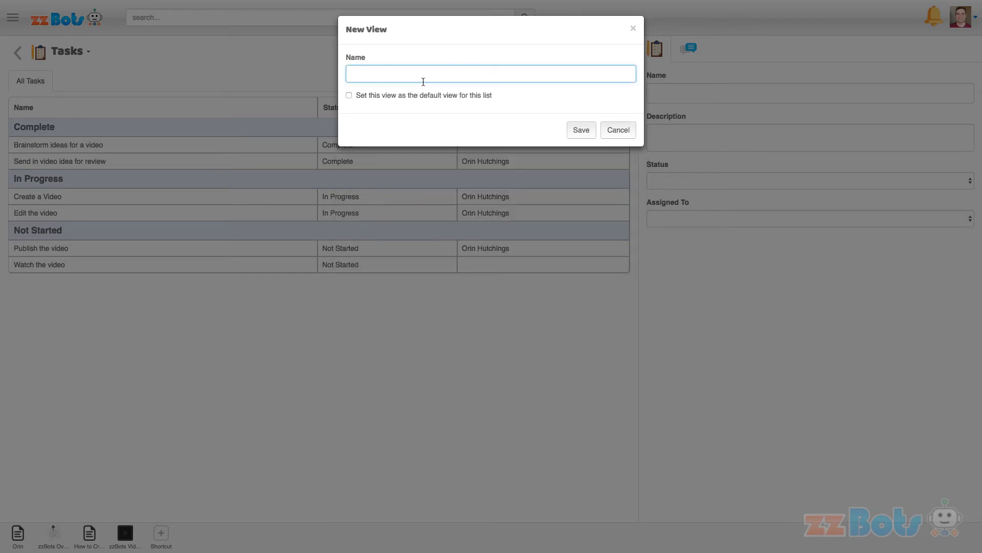
type("Not Started")
key("Return")
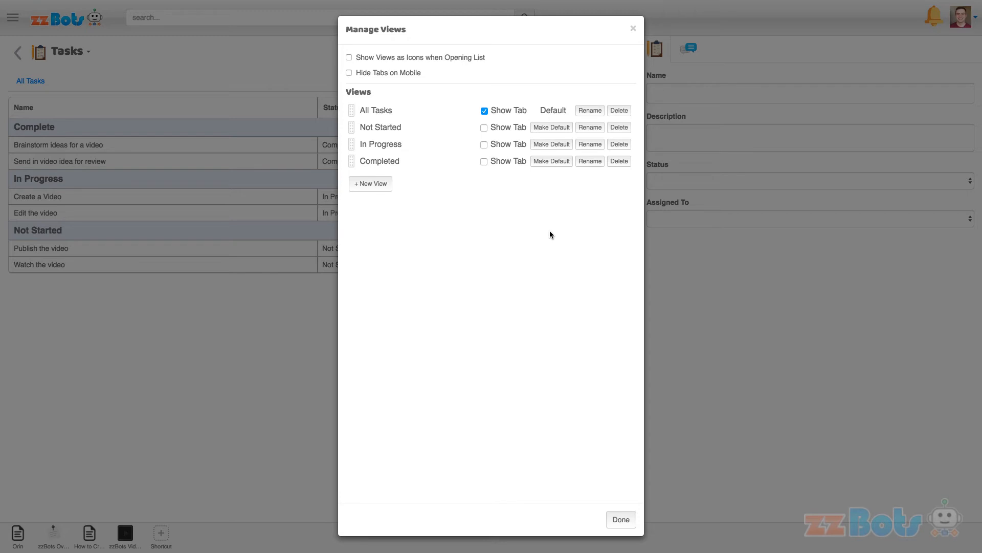
Show the Not Started, In Progress and Completed views as tabs and finish managing the views
left_click(484, 128)
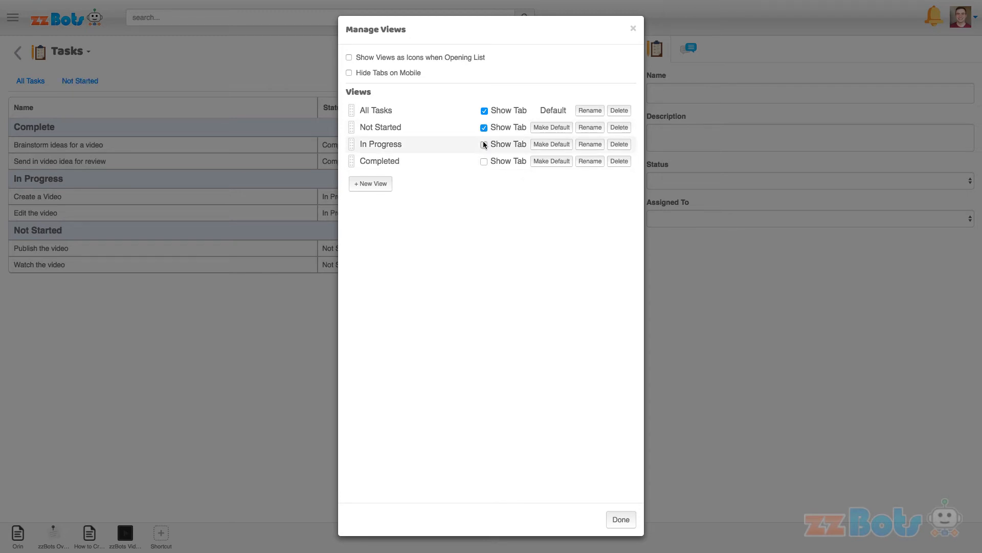
left_click(484, 144)
left_click(484, 161)
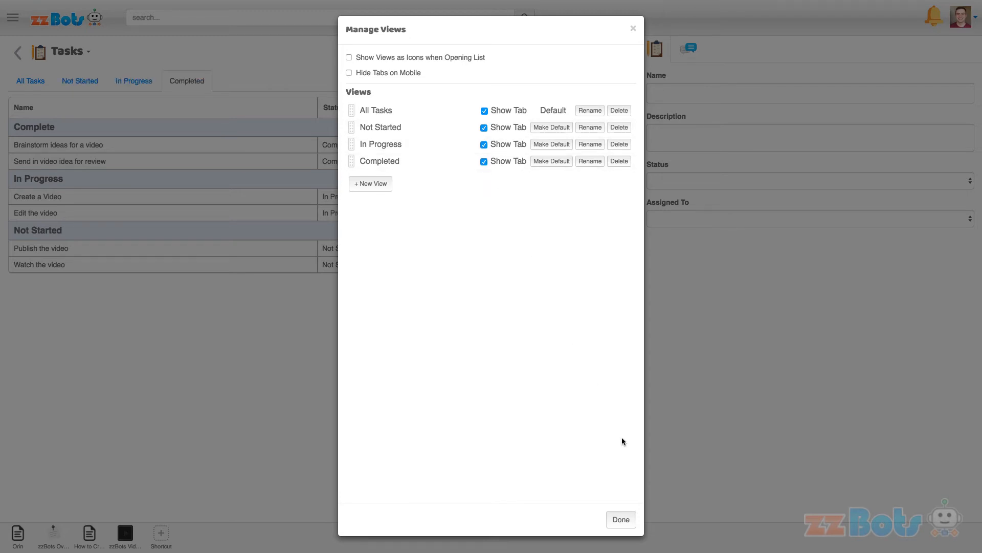
left_click(621, 520)
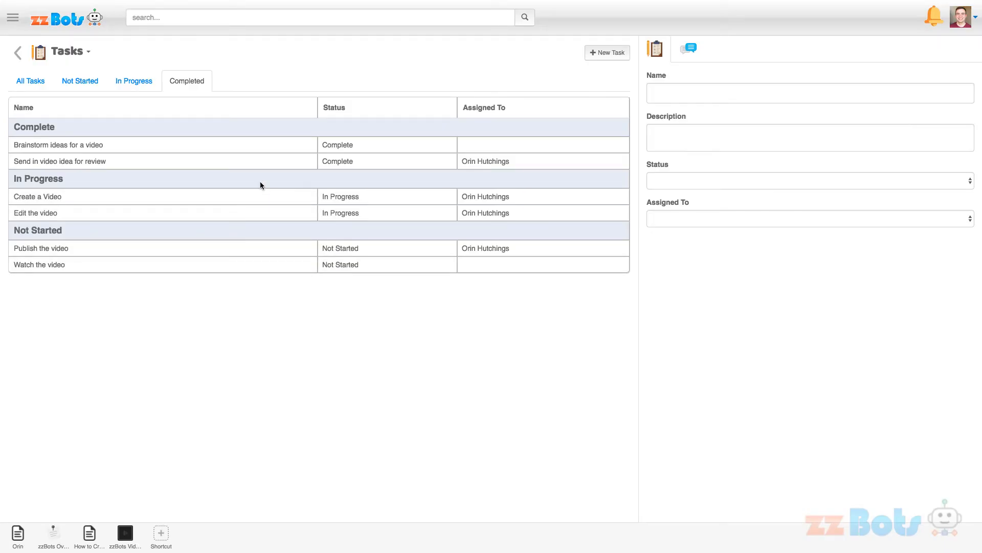
Filter the Not Started view to tasks whose Status equals Not Started, and save the filter
left_click(135, 84)
left_click(82, 84)
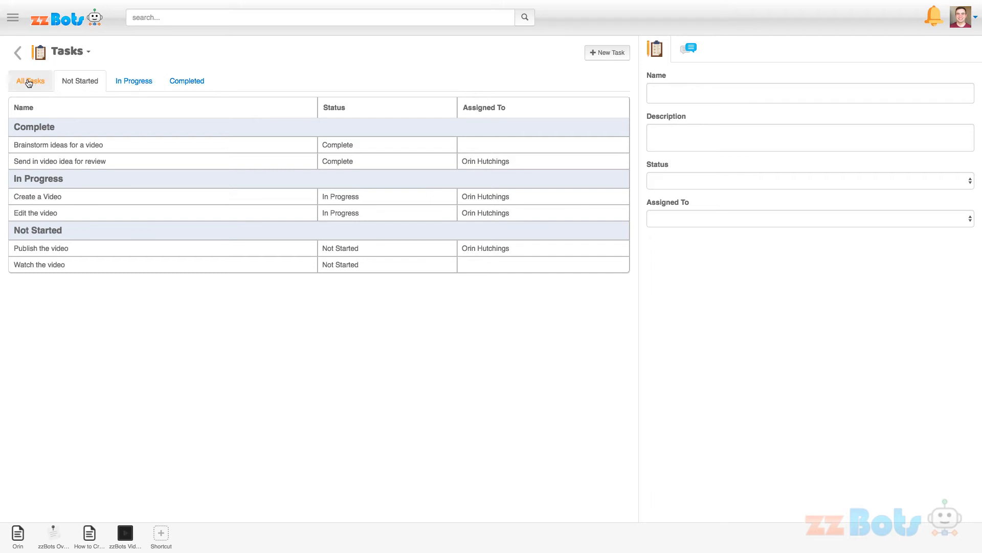
left_click(29, 83)
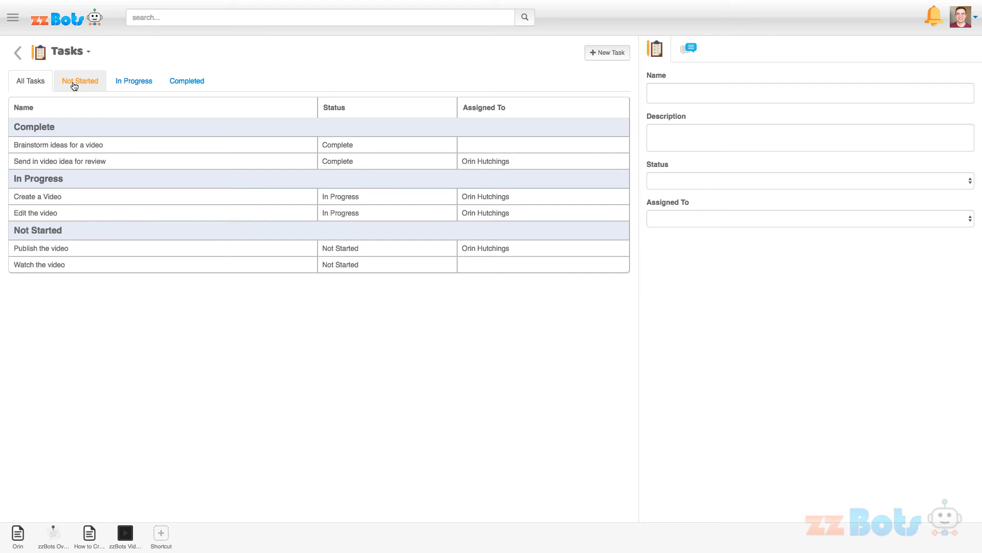
left_click(74, 86)
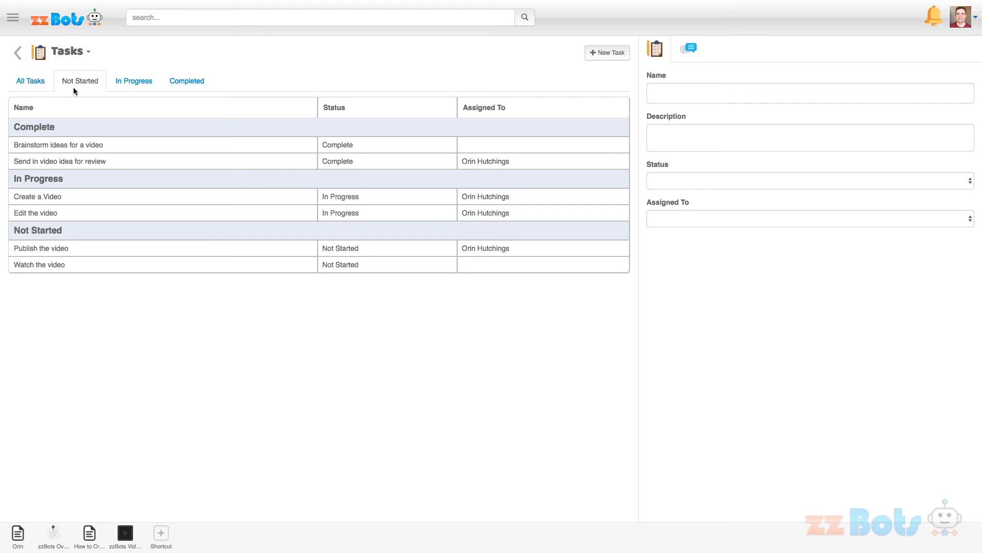
left_click(76, 54)
left_click(66, 184)
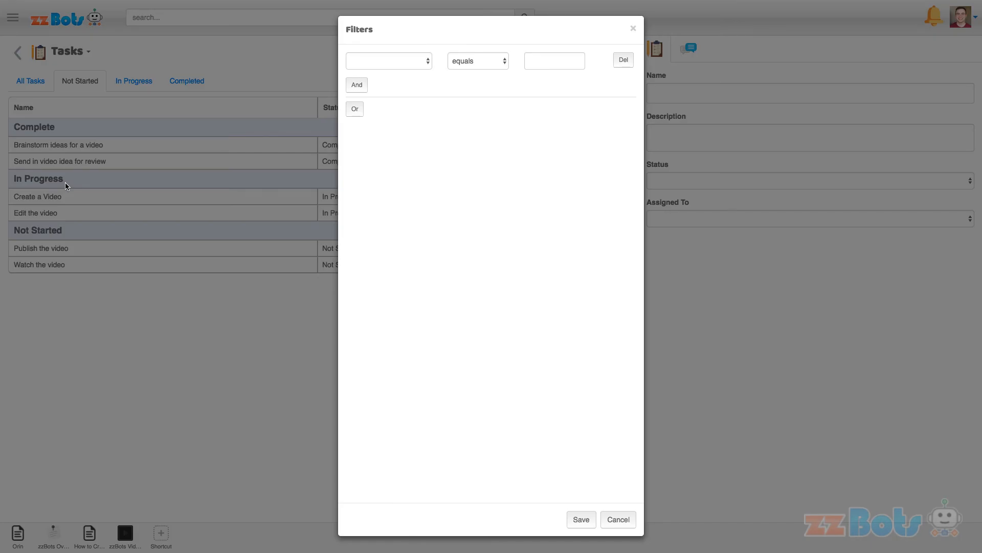
left_click(413, 64)
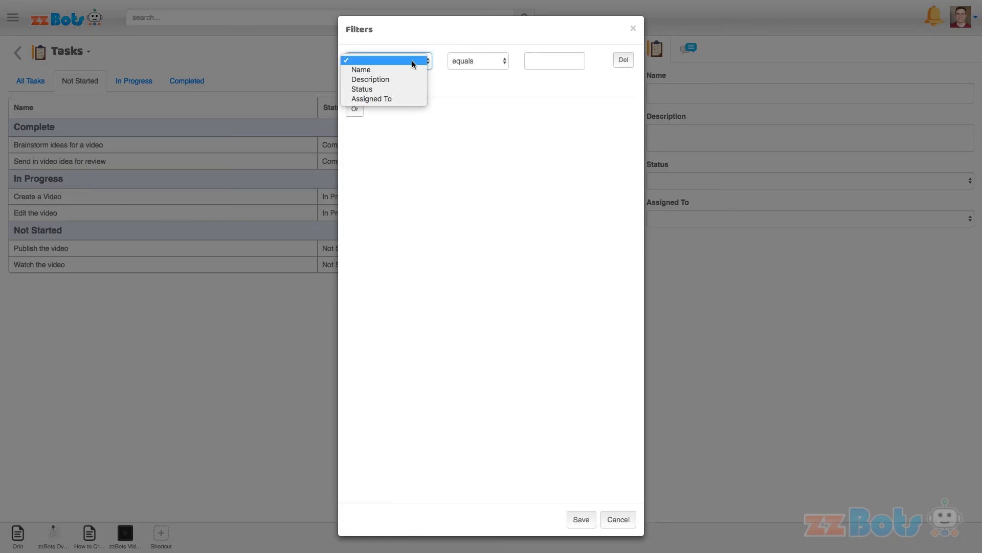
left_click(405, 90)
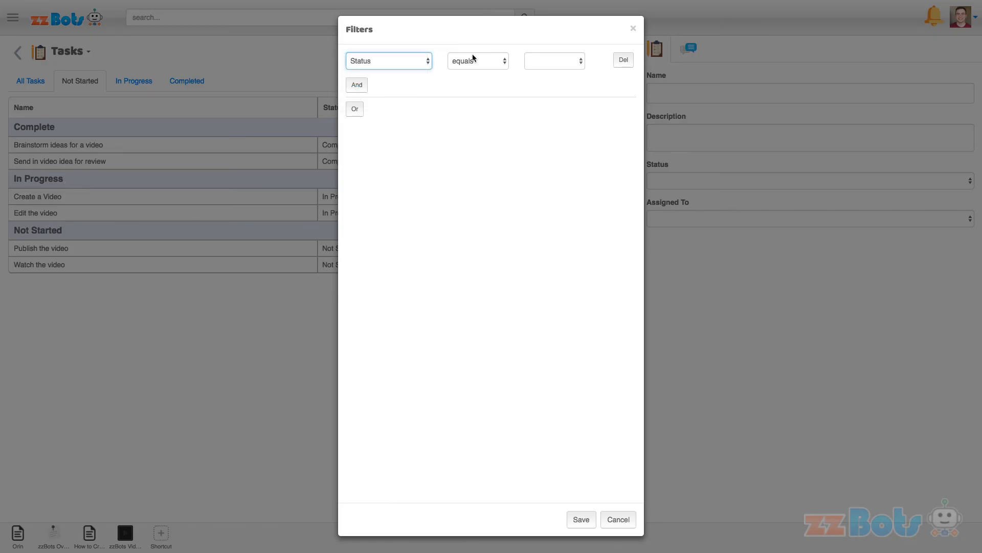
left_click(557, 59)
left_click(555, 62)
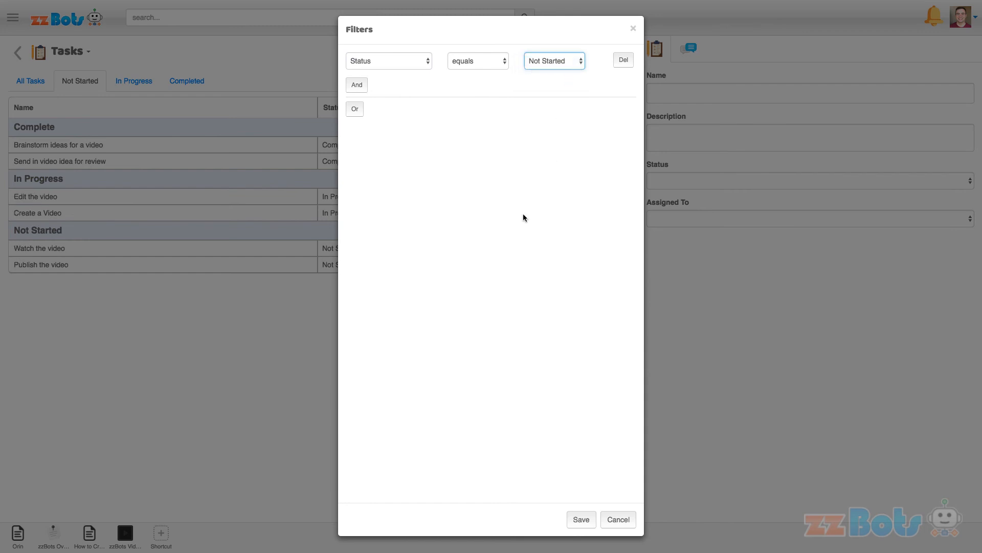
left_click(581, 519)
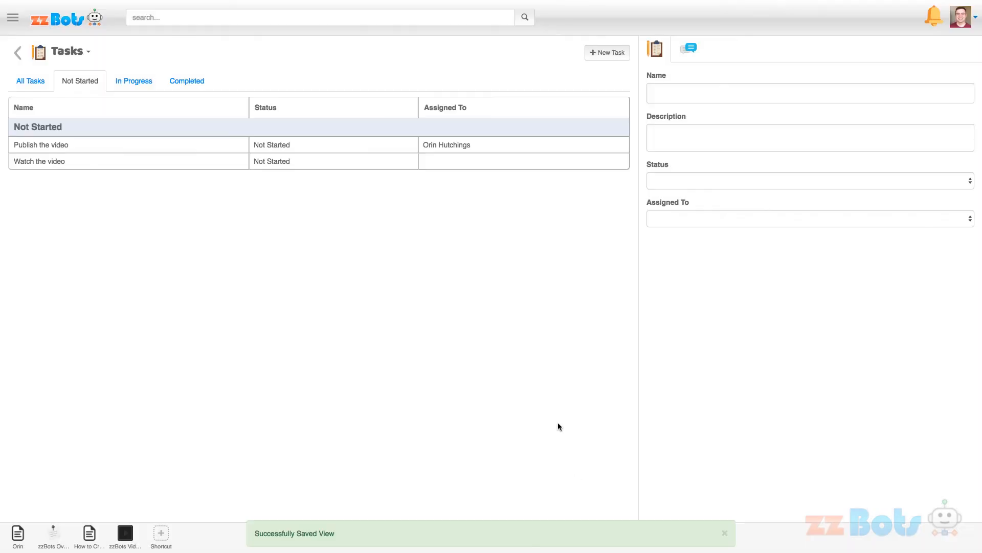
Look through the In Progress, Completed, Not Started and All Tasks views to check which tasks each one lists
left_click(130, 85)
left_click(186, 81)
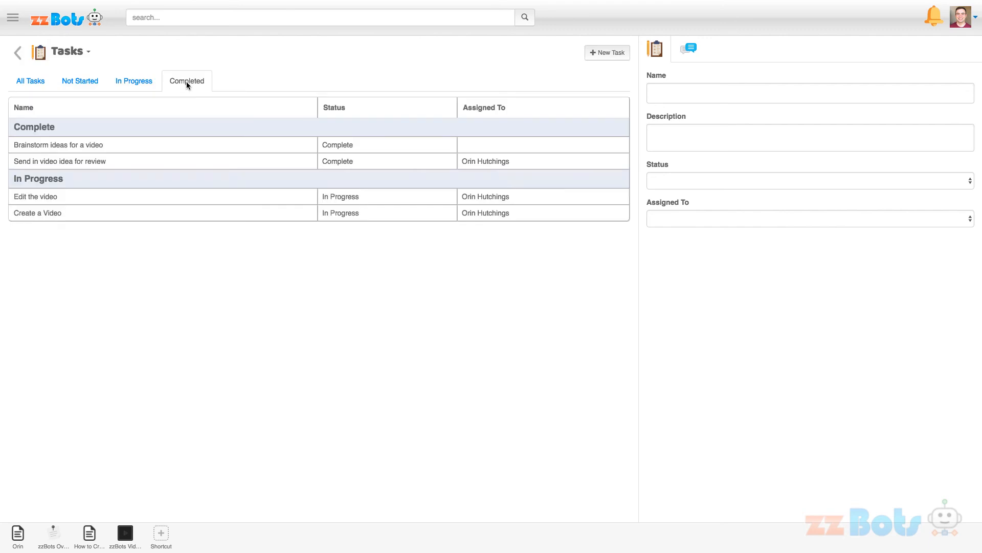
left_click(131, 83)
left_click(82, 83)
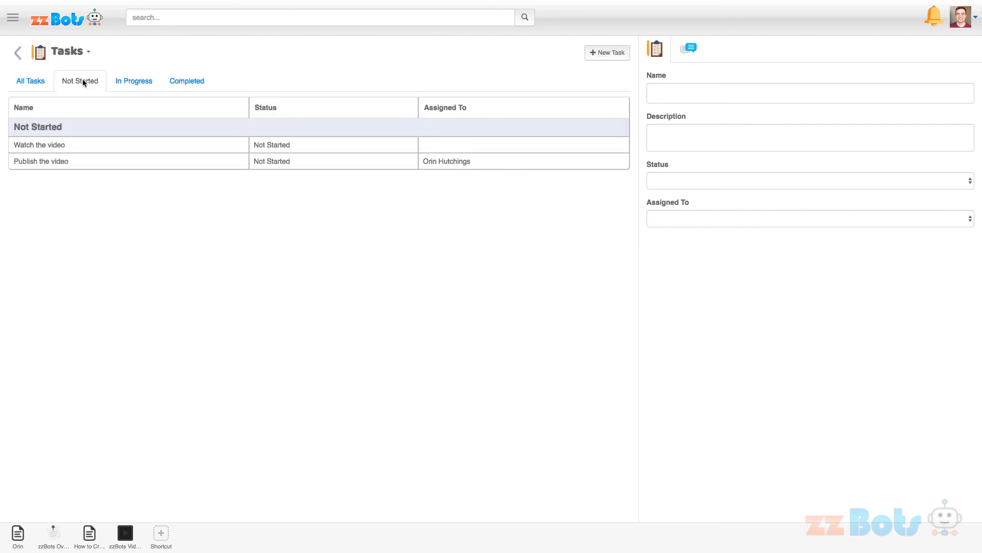
left_click(43, 82)
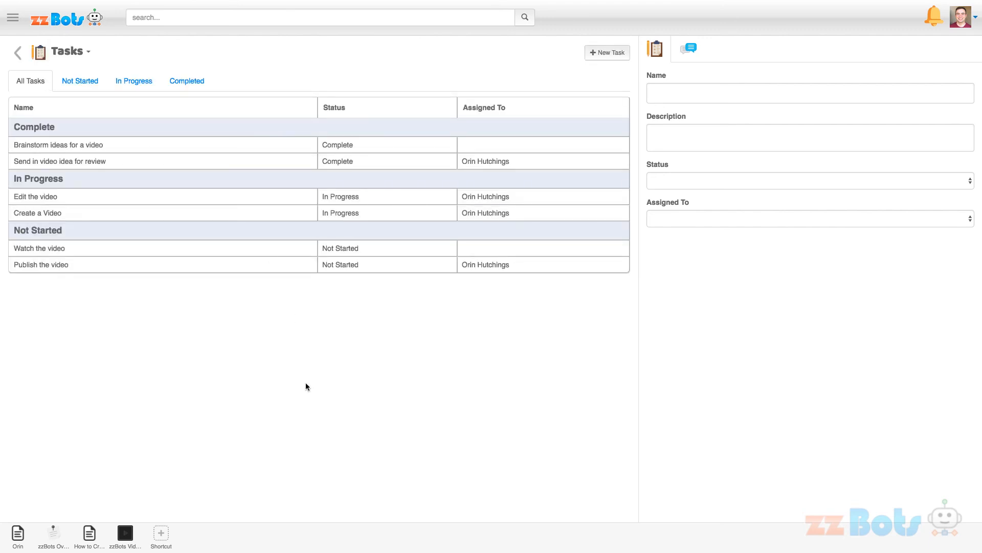